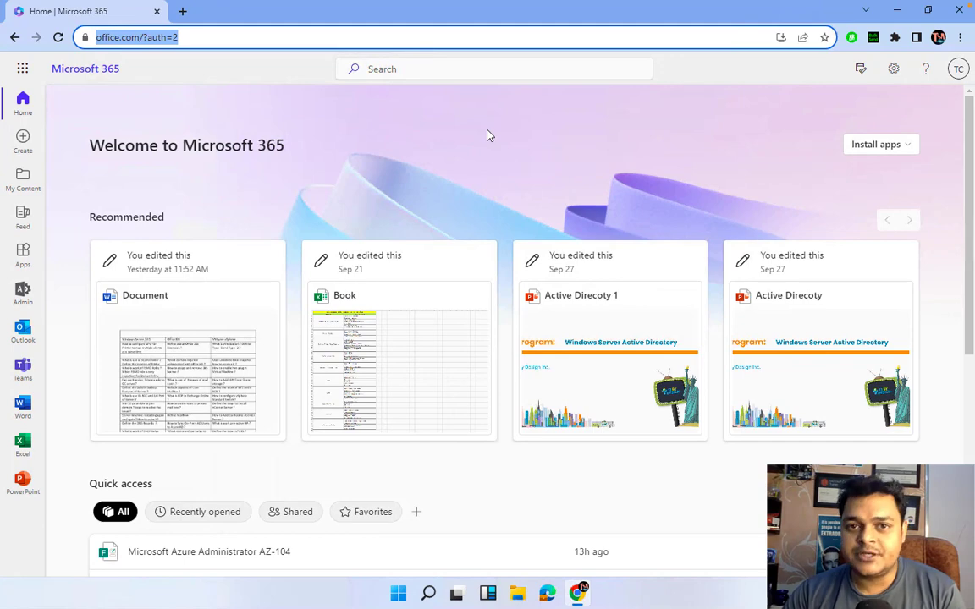
- Go to the Microsoft 365 admin center, expand the full navigation and open the Exchange admin center
{"action": "left_click", "coordinate": [22, 71]}
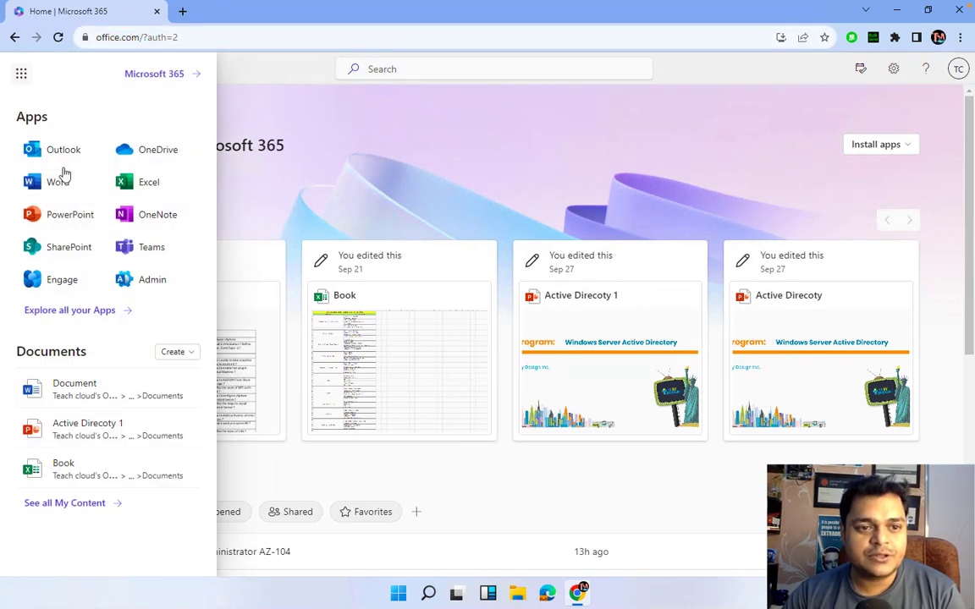
{"action": "left_click", "coordinate": [149, 283]}
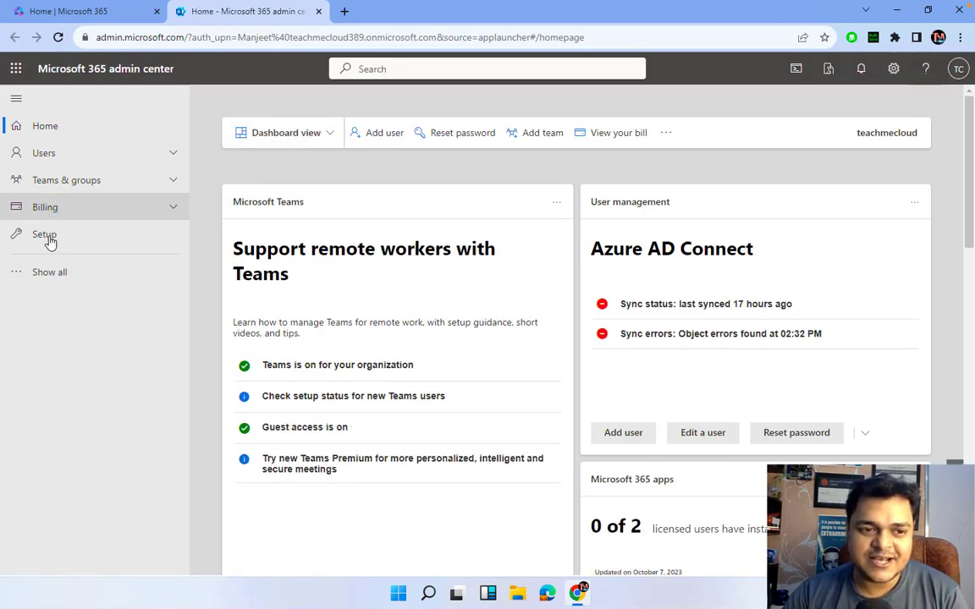
{"action": "left_click", "coordinate": [46, 271]}
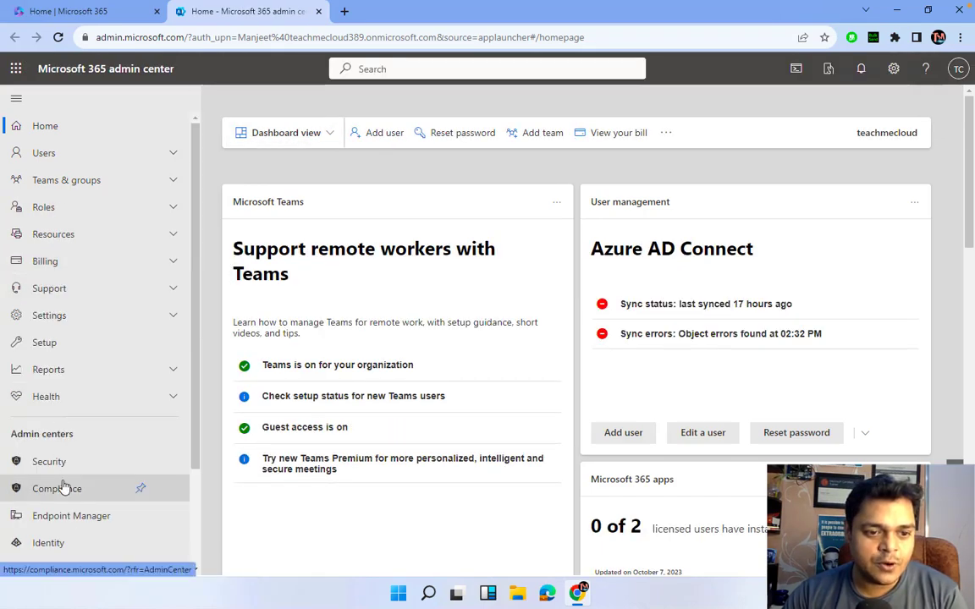
{"action": "scroll", "coordinate": [64, 488], "scroll_direction": "down", "scroll_amount": 1}
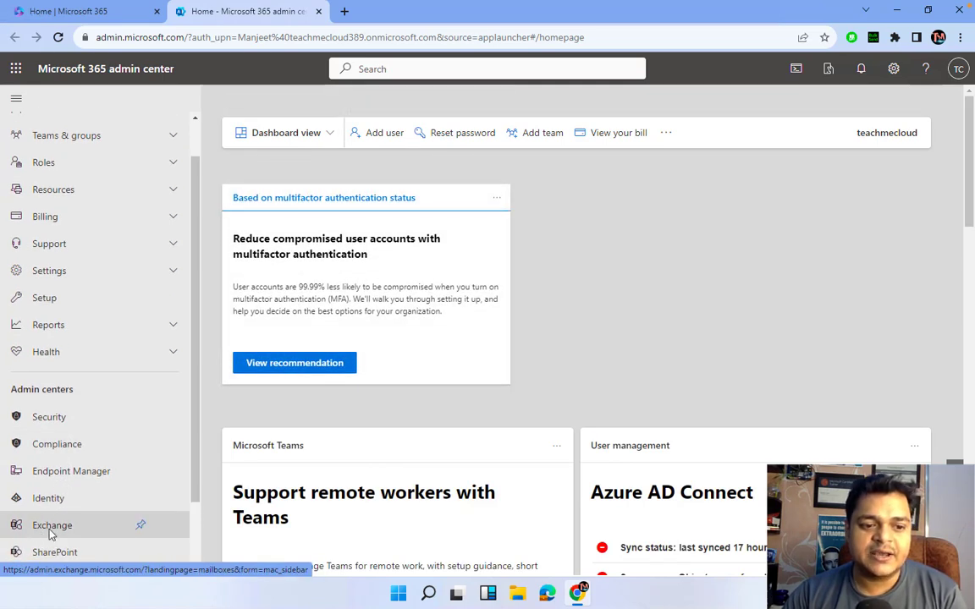
{"action": "left_click", "coordinate": [51, 532]}
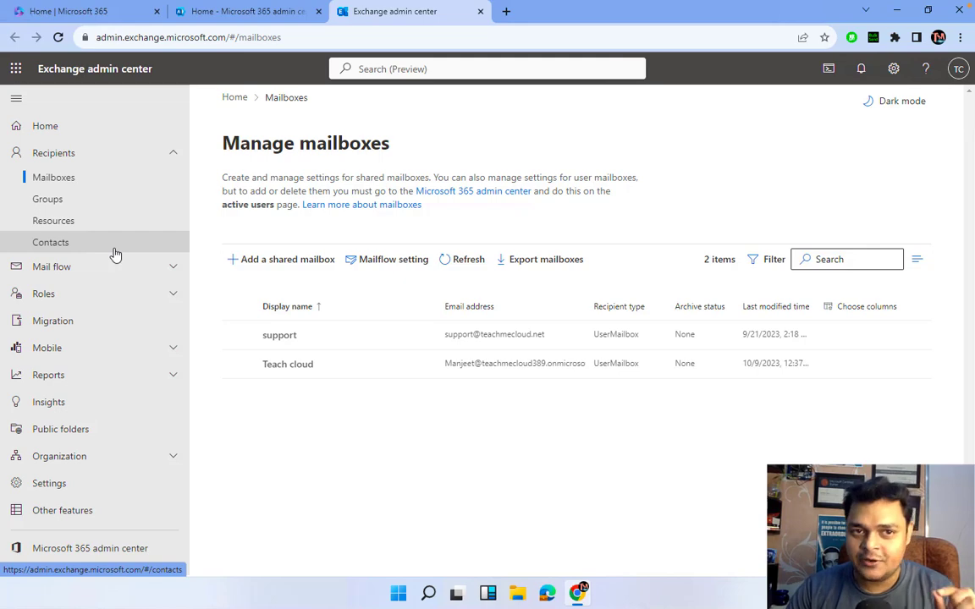
- Compare the Active users list and its licenses in the Microsoft 365 admin center with the mailboxes in the Exchange admin center
{"action": "left_click", "coordinate": [247, 11]}
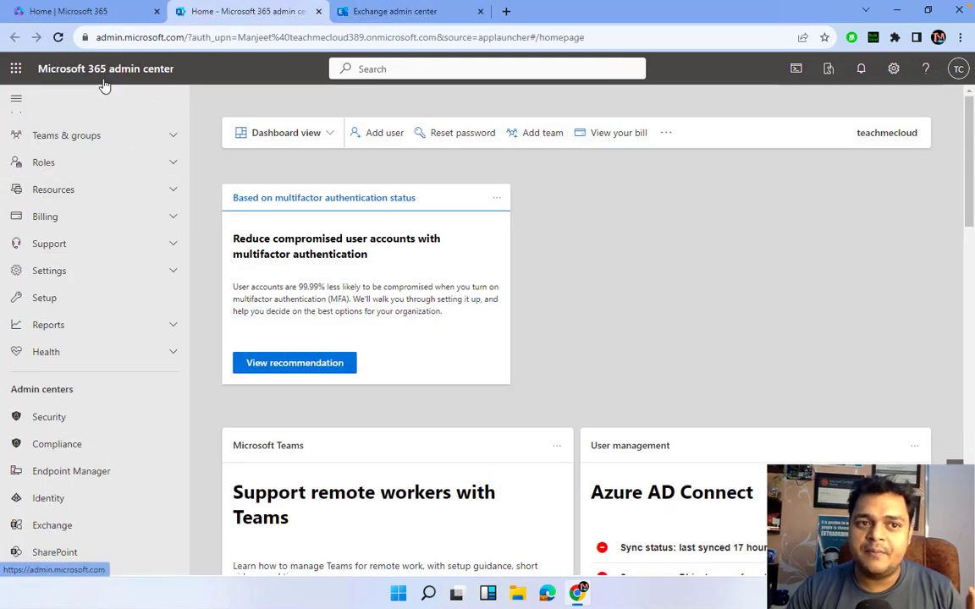
{"action": "scroll", "coordinate": [80, 199], "scroll_direction": "up", "scroll_amount": 1}
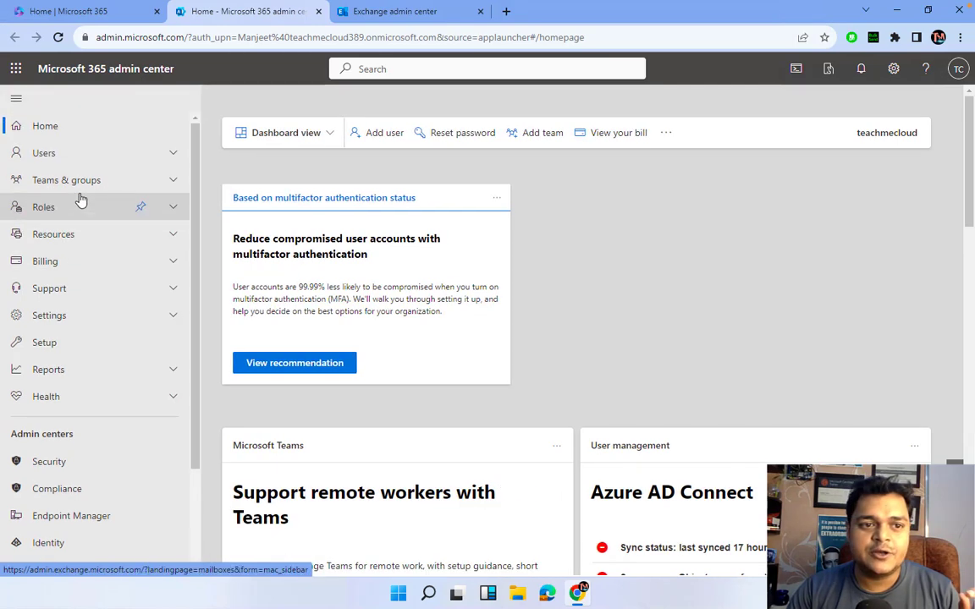
{"action": "left_click", "coordinate": [72, 158]}
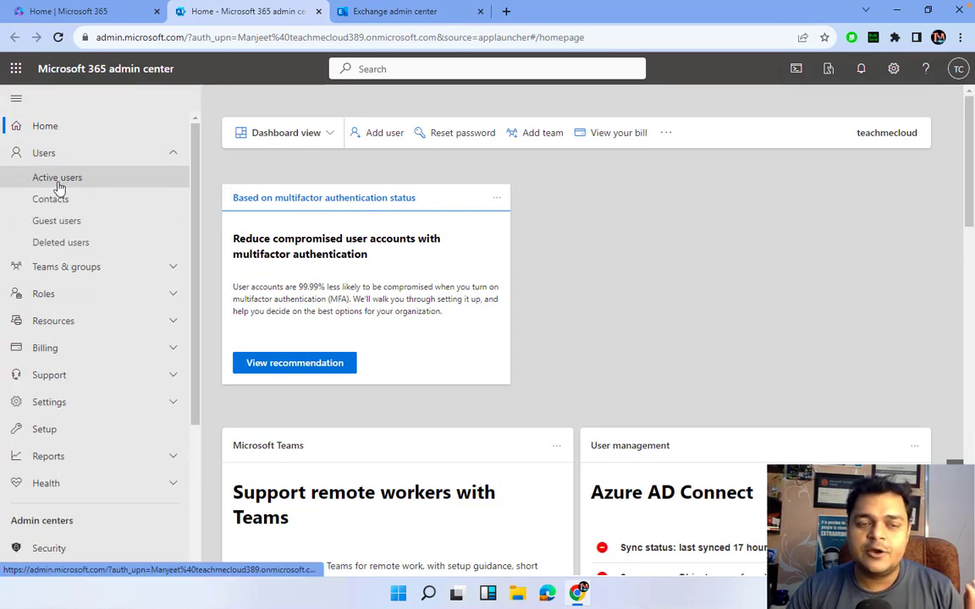
{"action": "left_click", "coordinate": [57, 179]}
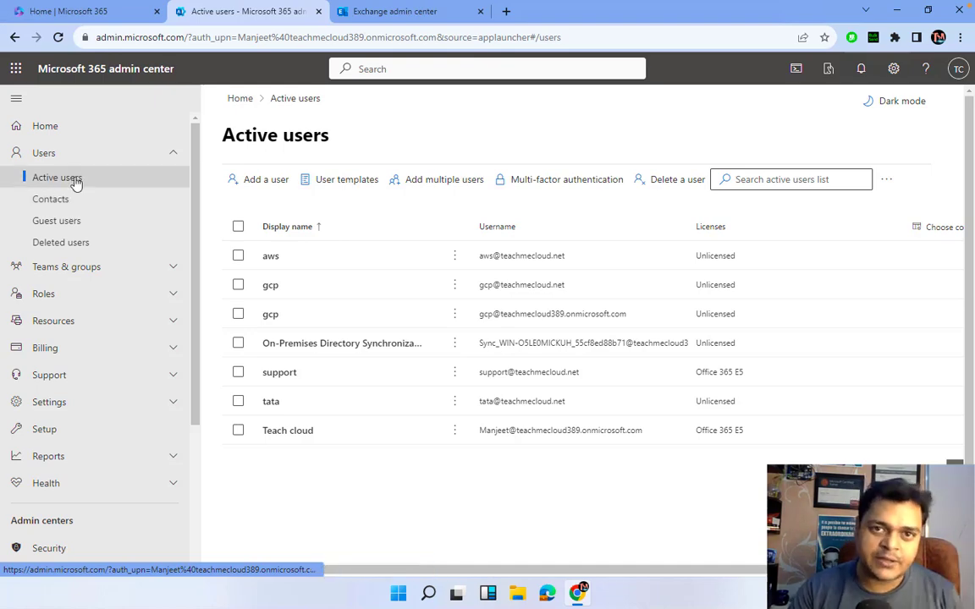
{"action": "left_click", "coordinate": [415, 17]}
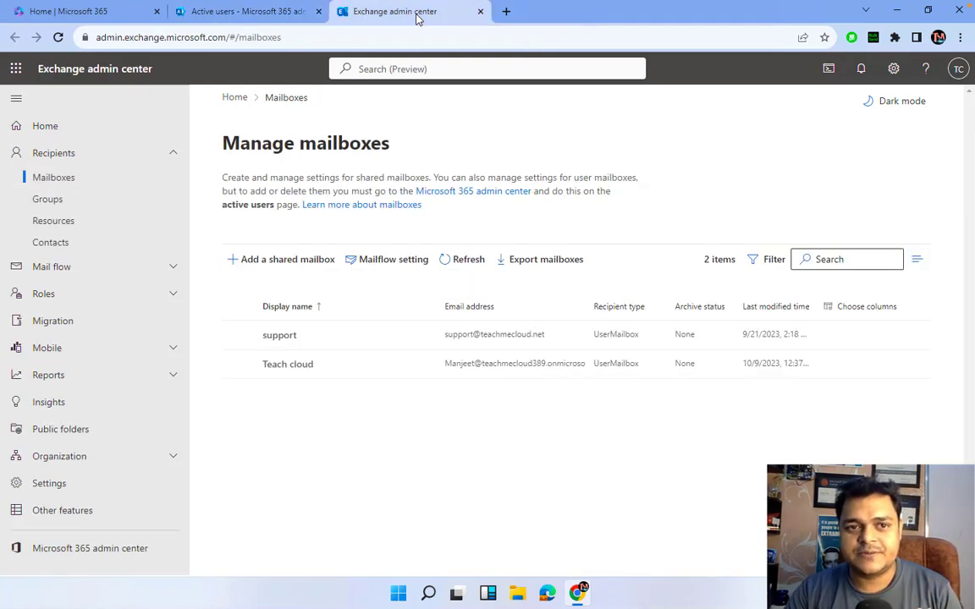
{"action": "left_click", "coordinate": [258, 12]}
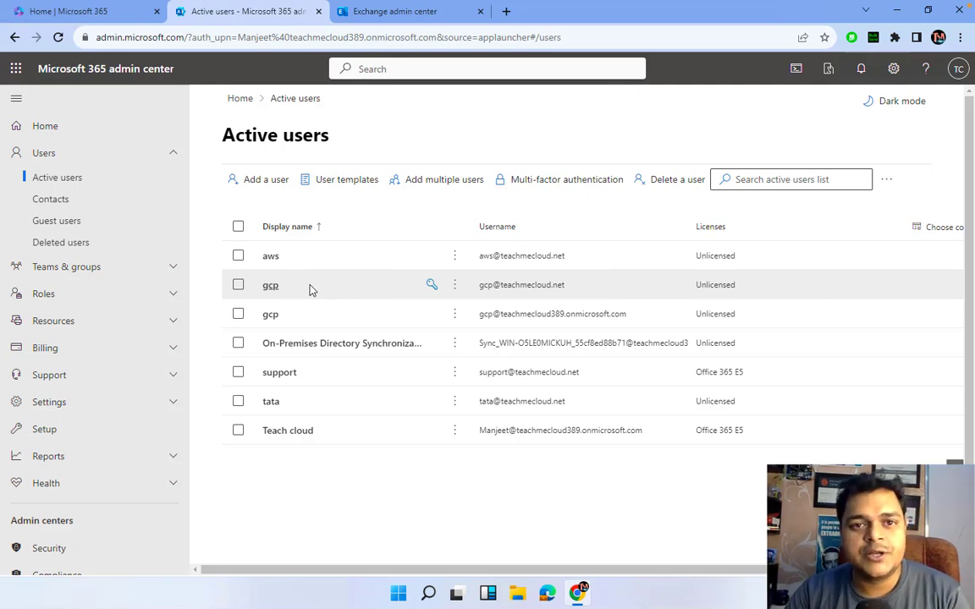
{"action": "left_click", "coordinate": [397, 15]}
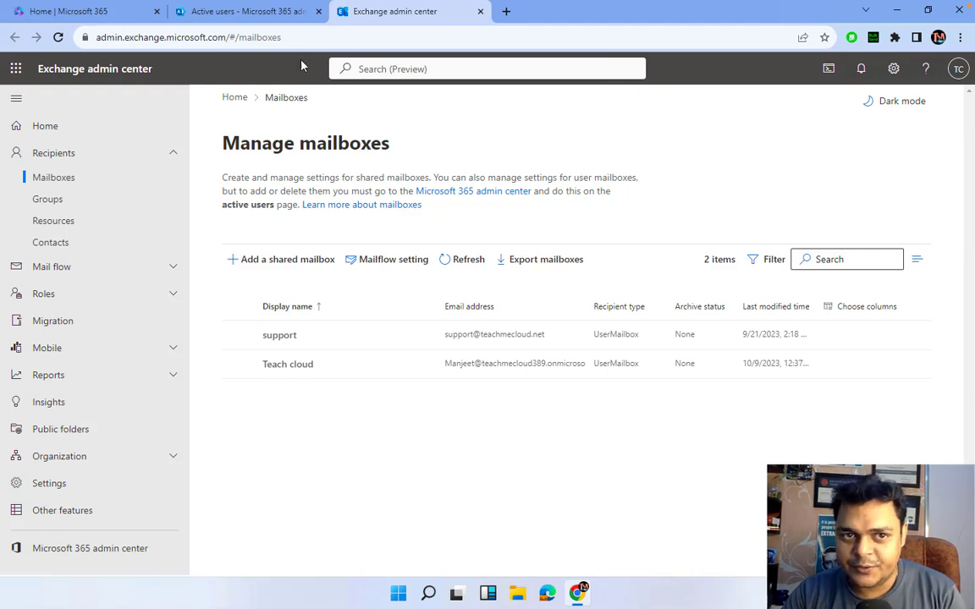
{"action": "left_click", "coordinate": [254, 12]}
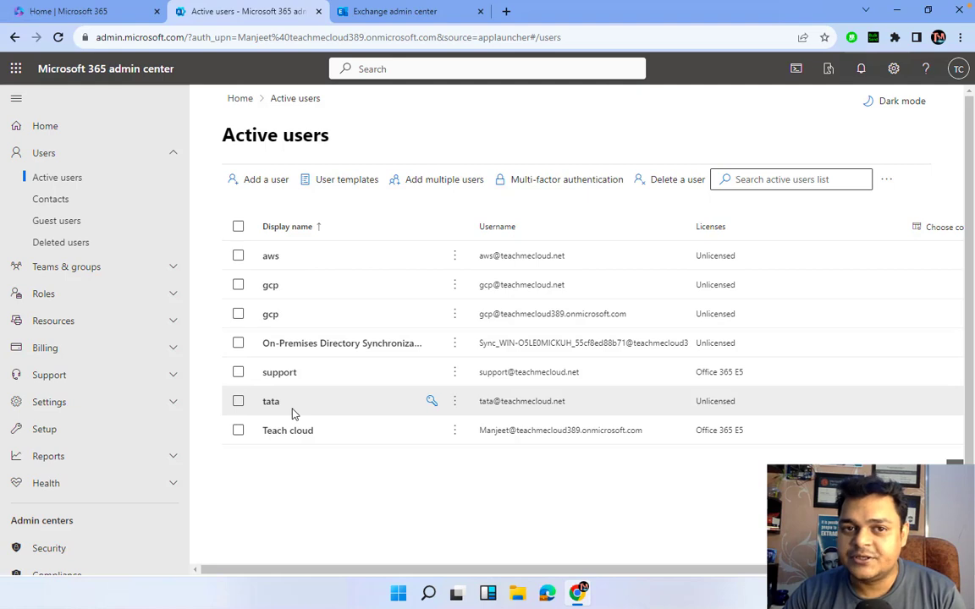
{"action": "left_click", "coordinate": [412, 14]}
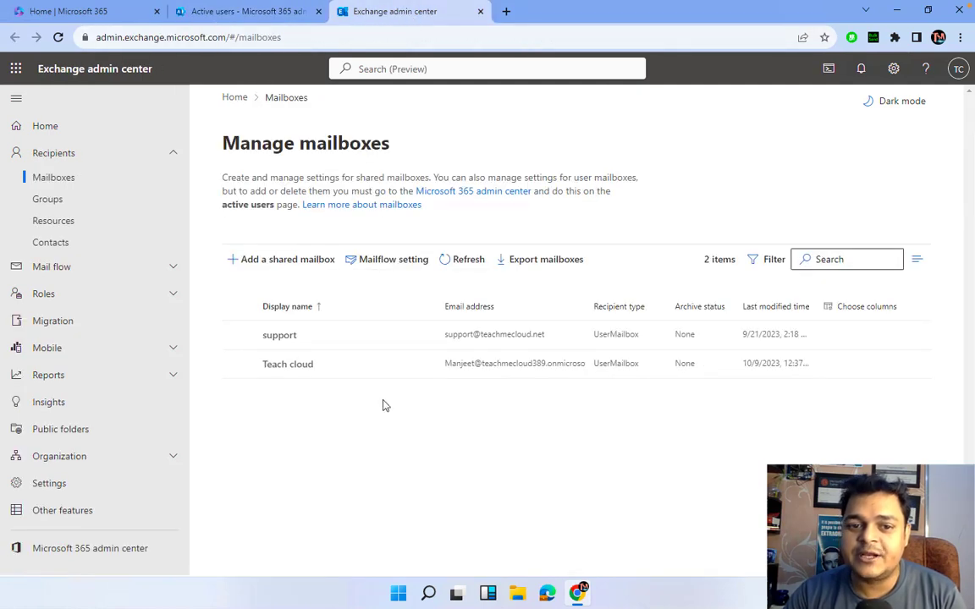
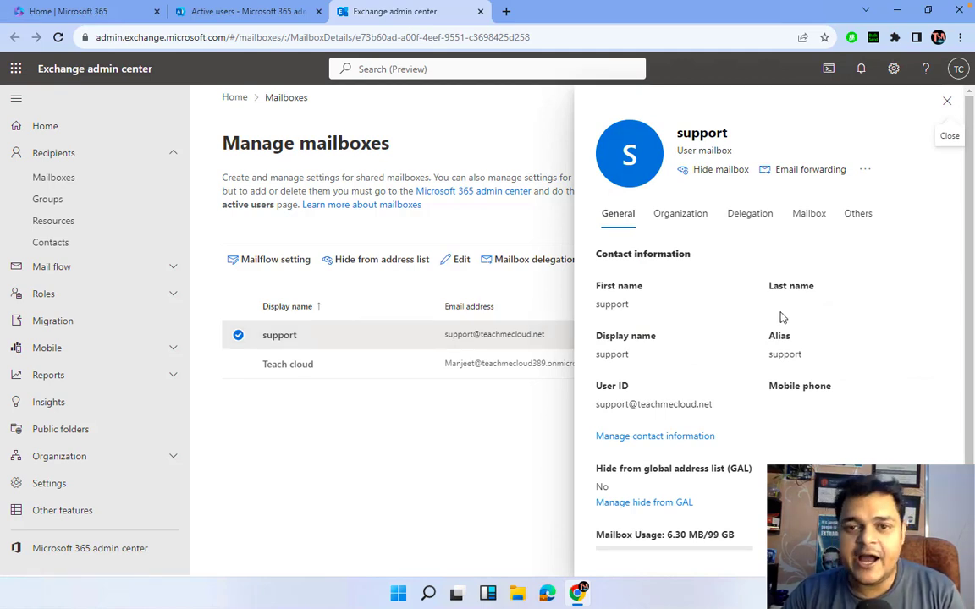
- Look through the support mailbox's general, organization, delegation and mailbox settings
{"action": "scroll", "coordinate": [664, 388], "scroll_direction": "down", "scroll_amount": 1}
{"action": "scroll", "coordinate": [665, 388], "scroll_direction": "down", "scroll_amount": 1}
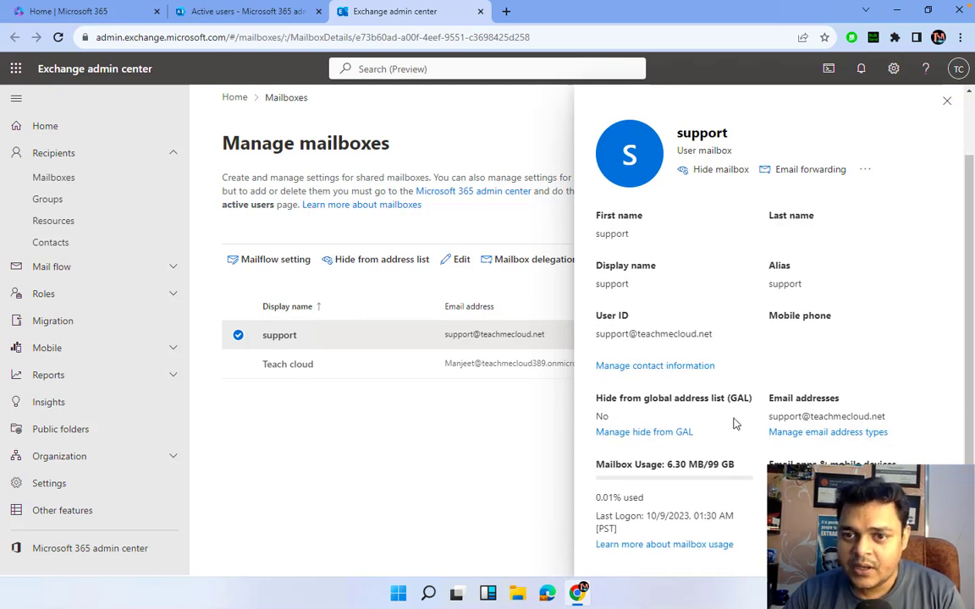
{"action": "scroll", "coordinate": [735, 423], "scroll_direction": "up", "scroll_amount": 2}
{"action": "left_click", "coordinate": [687, 216]}
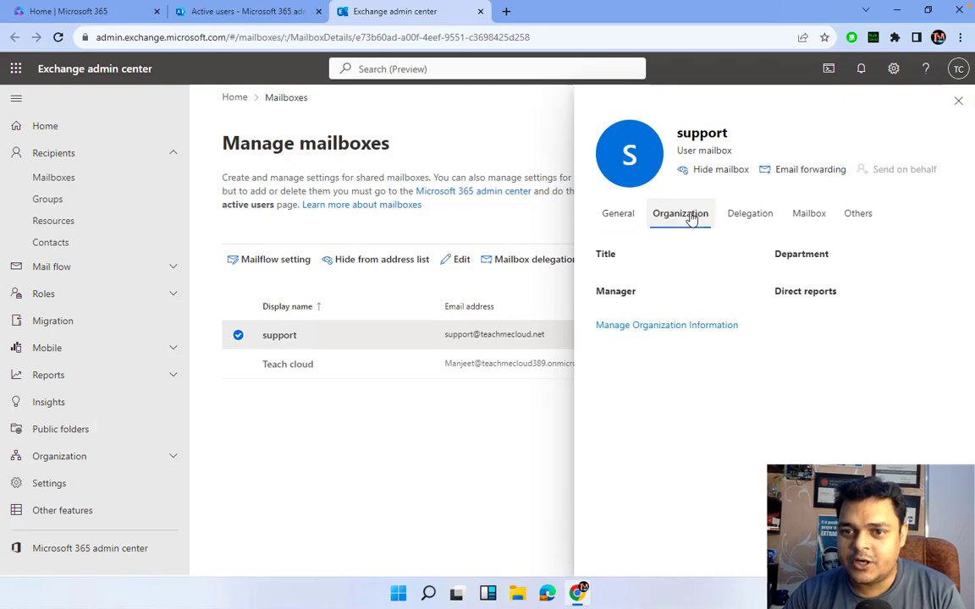
{"action": "left_click", "coordinate": [747, 218]}
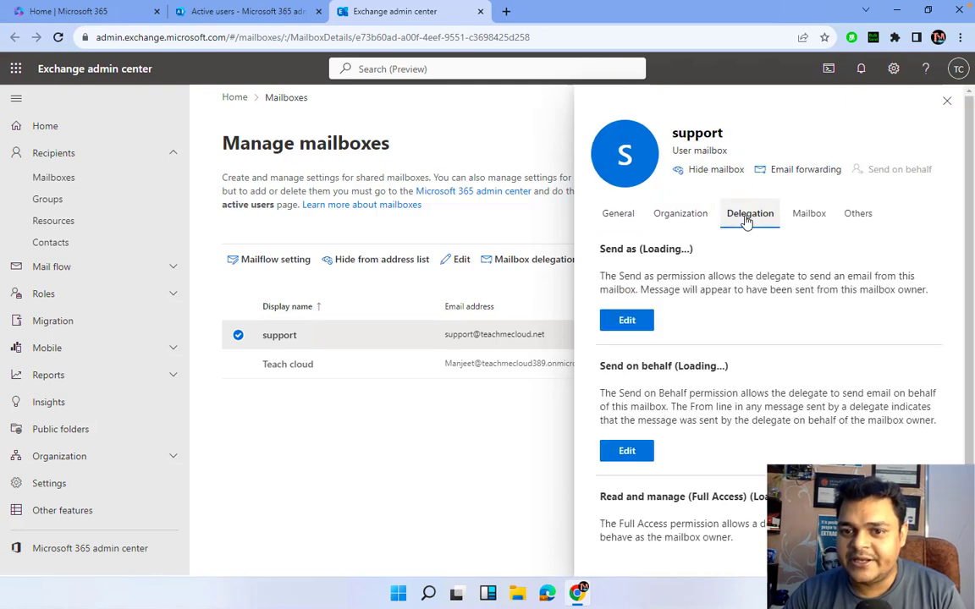
{"action": "left_click", "coordinate": [805, 213]}
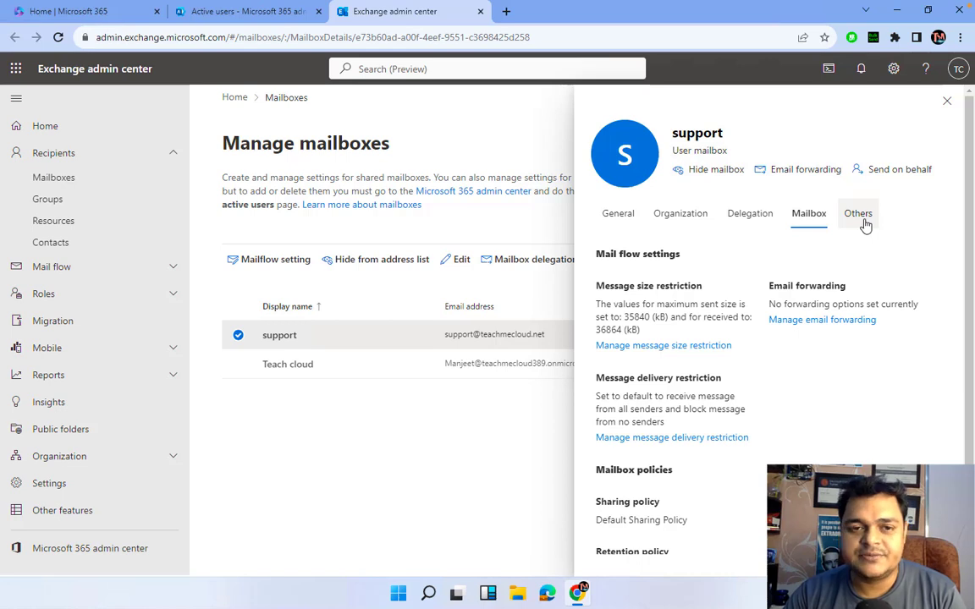
- Review the support mailbox's general contact information, address list visibility, email addresses and mailbox usage
{"action": "left_click", "coordinate": [678, 217]}
{"action": "left_click", "coordinate": [618, 217]}
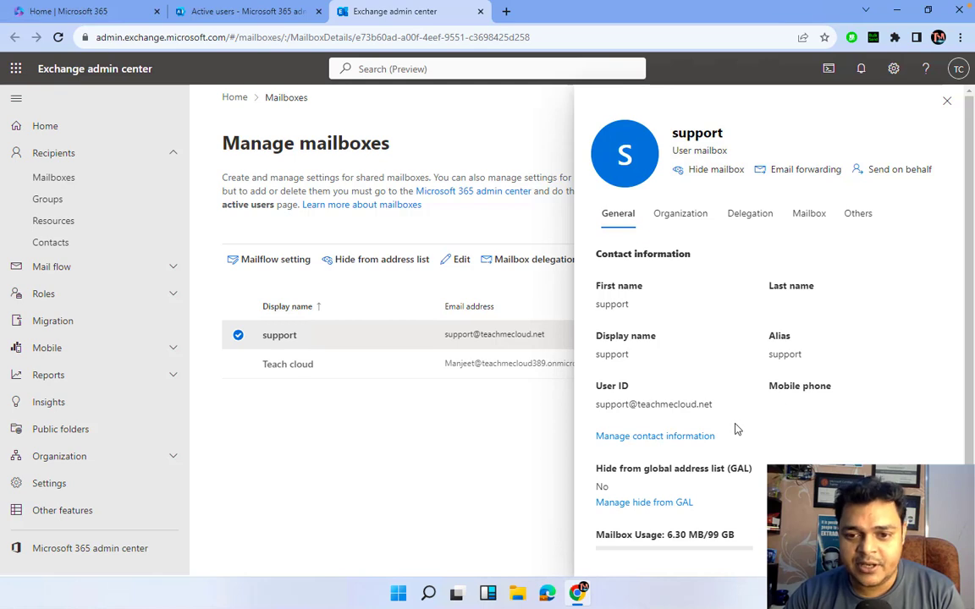
{"action": "scroll", "coordinate": [735, 428], "scroll_direction": "down", "scroll_amount": 1}
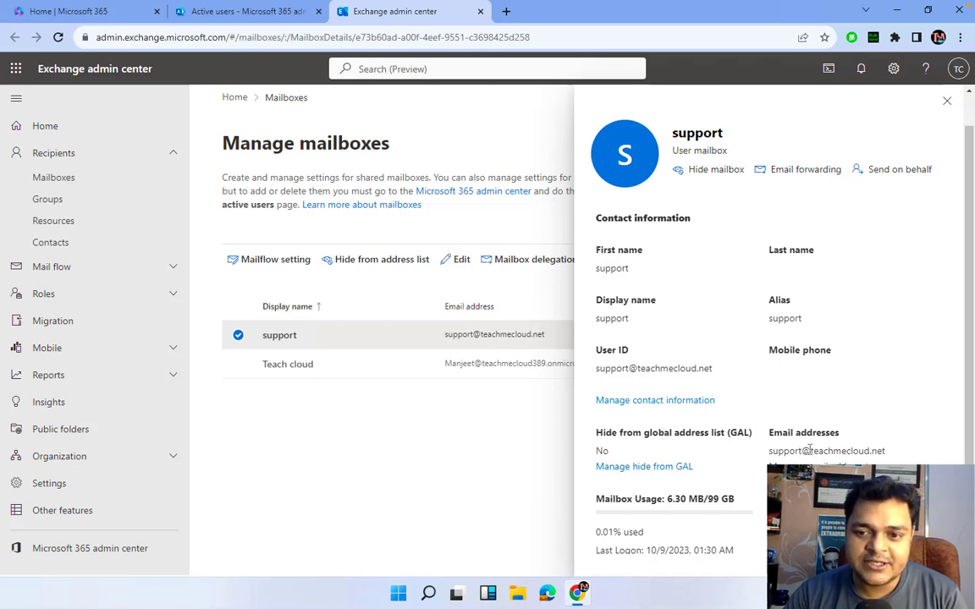
{"action": "scroll", "coordinate": [861, 455], "scroll_direction": "down", "scroll_amount": 1}
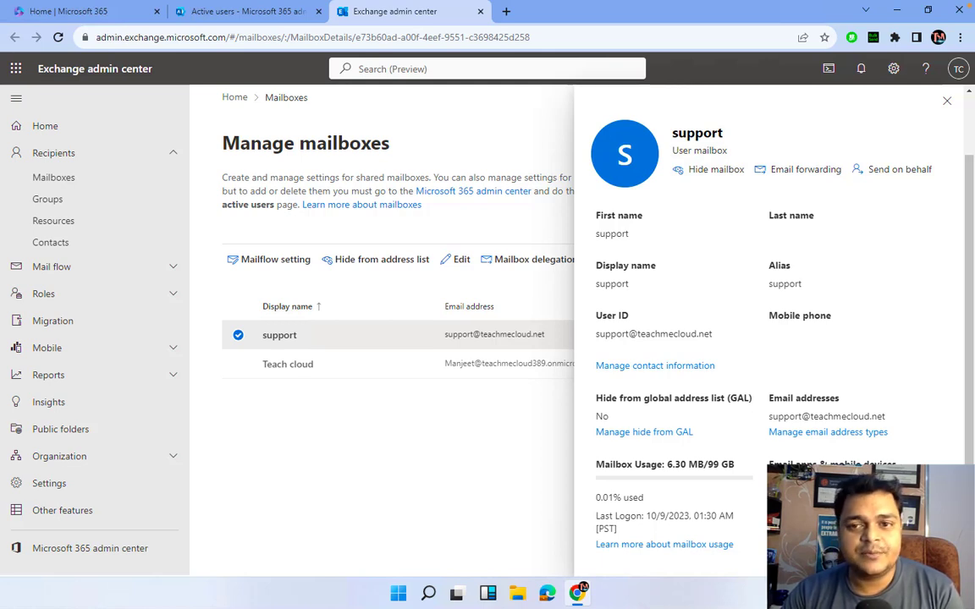
{"action": "scroll", "coordinate": [770, 355], "scroll_direction": "up", "scroll_amount": 2}
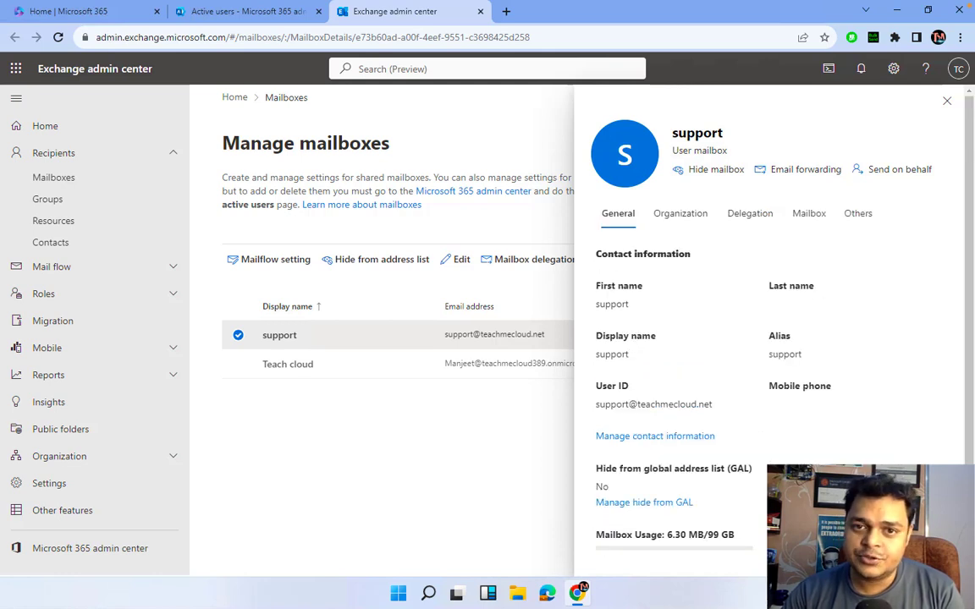
- Examine the support mailbox's organization details and its Send as, Send on behalf and Full Access delegation permissions
{"action": "left_click", "coordinate": [683, 218]}
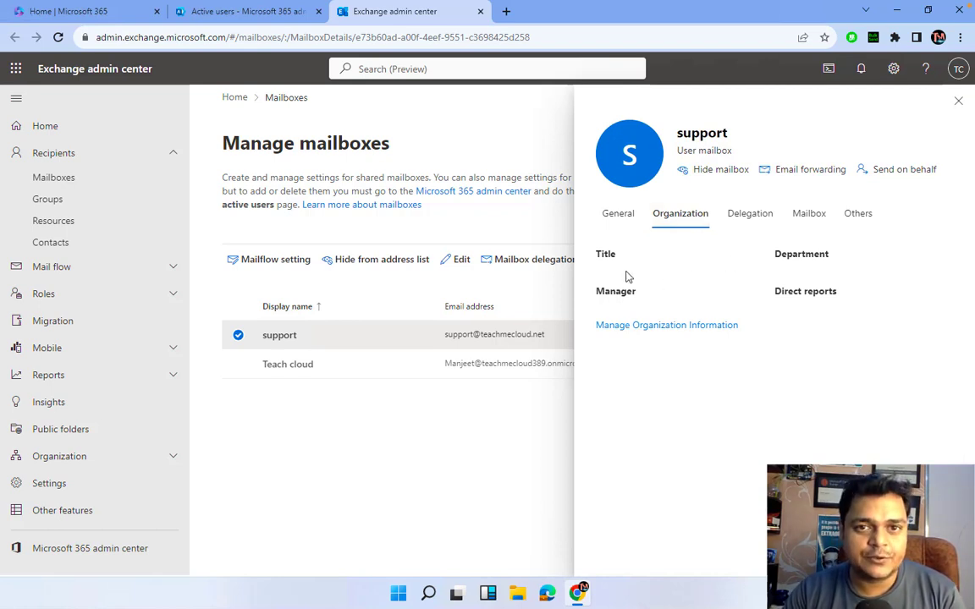
{"action": "left_click", "coordinate": [749, 218]}
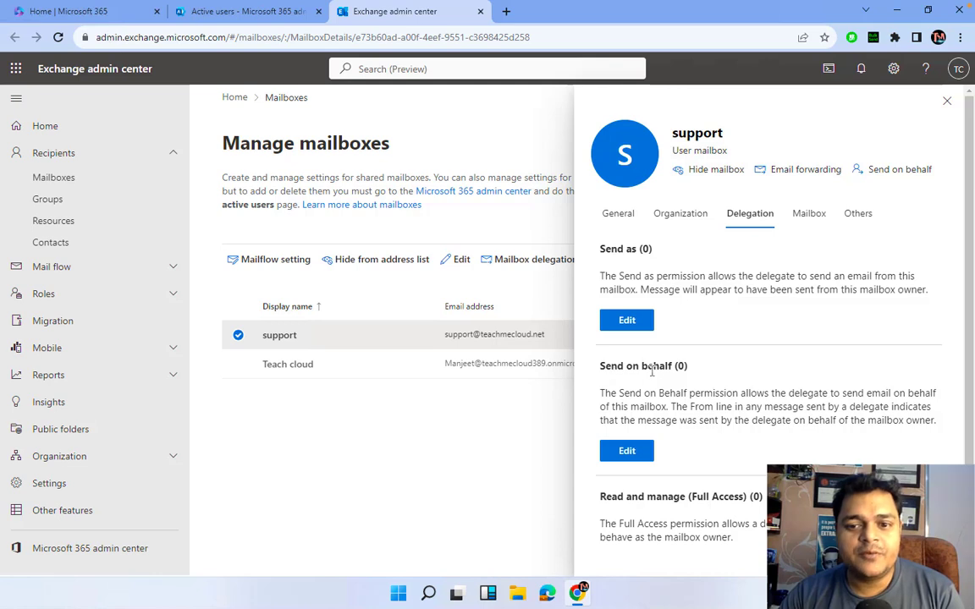
{"action": "scroll", "coordinate": [651, 449], "scroll_direction": "down", "scroll_amount": 1}
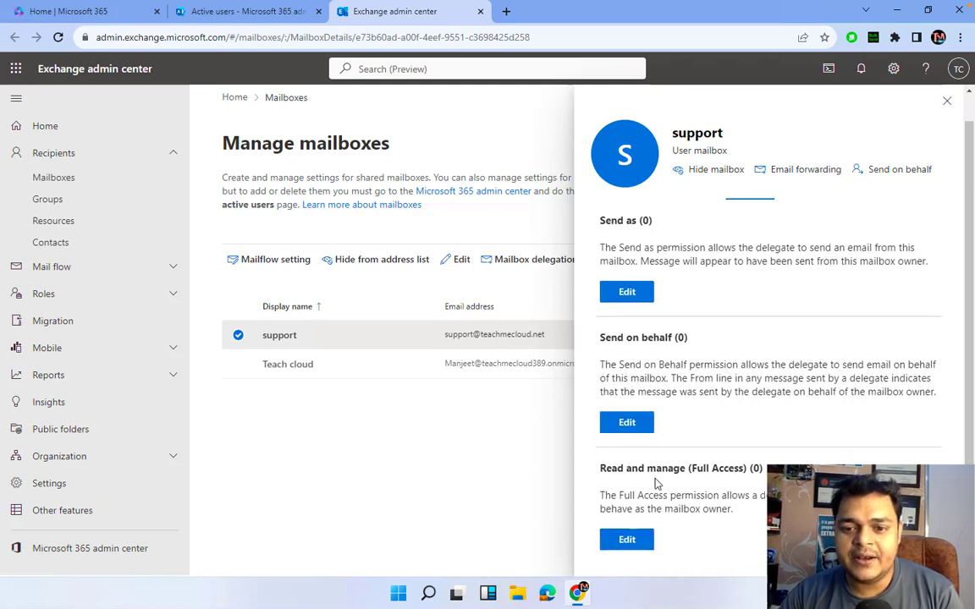
{"action": "scroll", "coordinate": [668, 486], "scroll_direction": "down", "scroll_amount": 1}
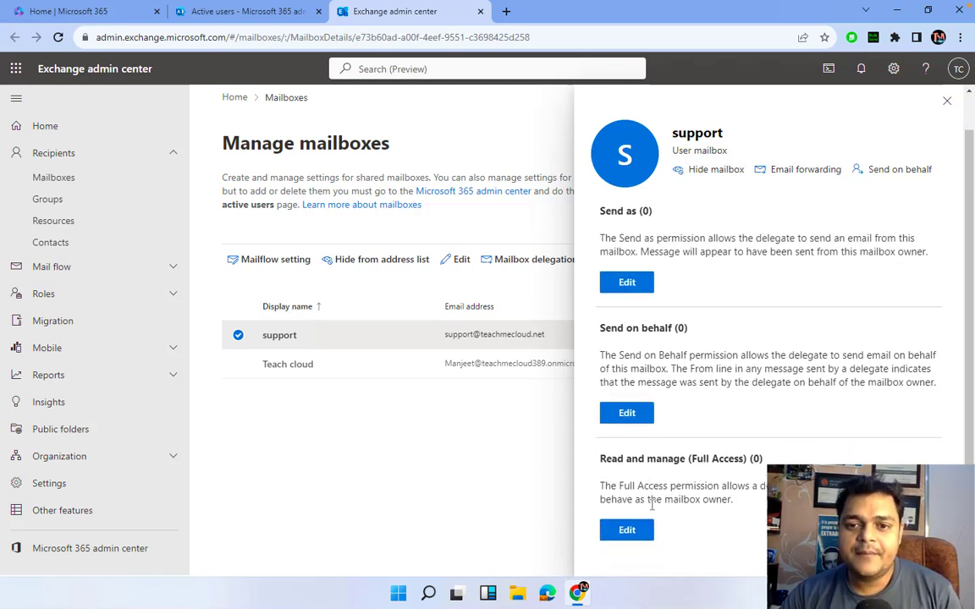
{"action": "scroll", "coordinate": [652, 505], "scroll_direction": "up", "scroll_amount": 1}
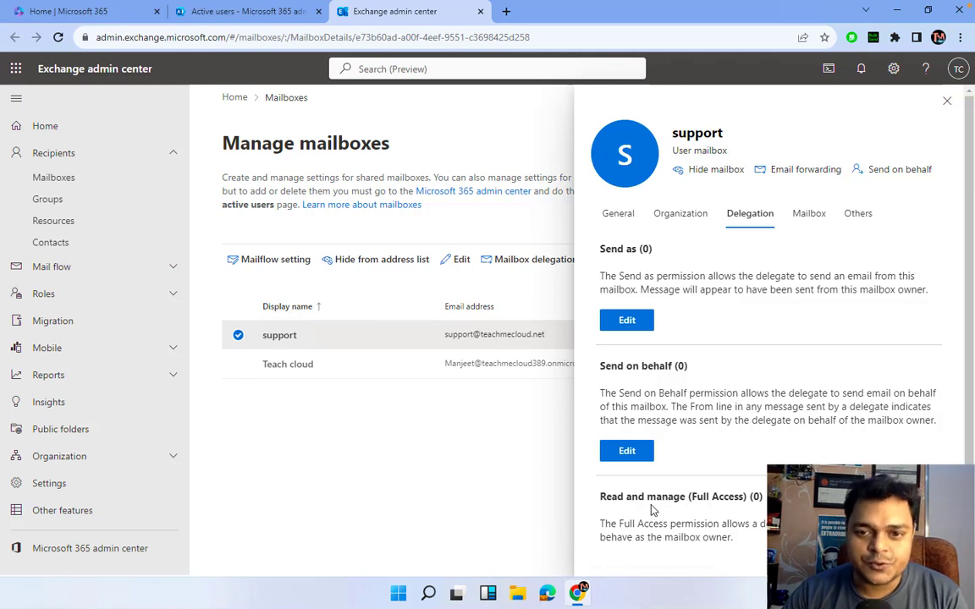
- Grant the Teach cloud user Send on behalf permission on the support mailbox, and return to the delegation settings
{"action": "scroll", "coordinate": [652, 509], "scroll_direction": "down", "scroll_amount": 1}
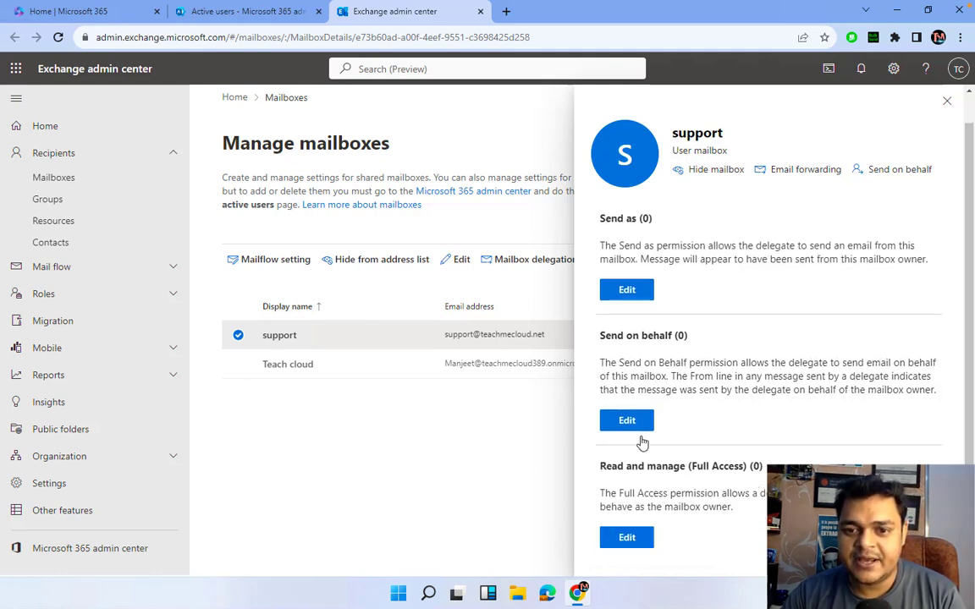
{"action": "left_click", "coordinate": [627, 422]}
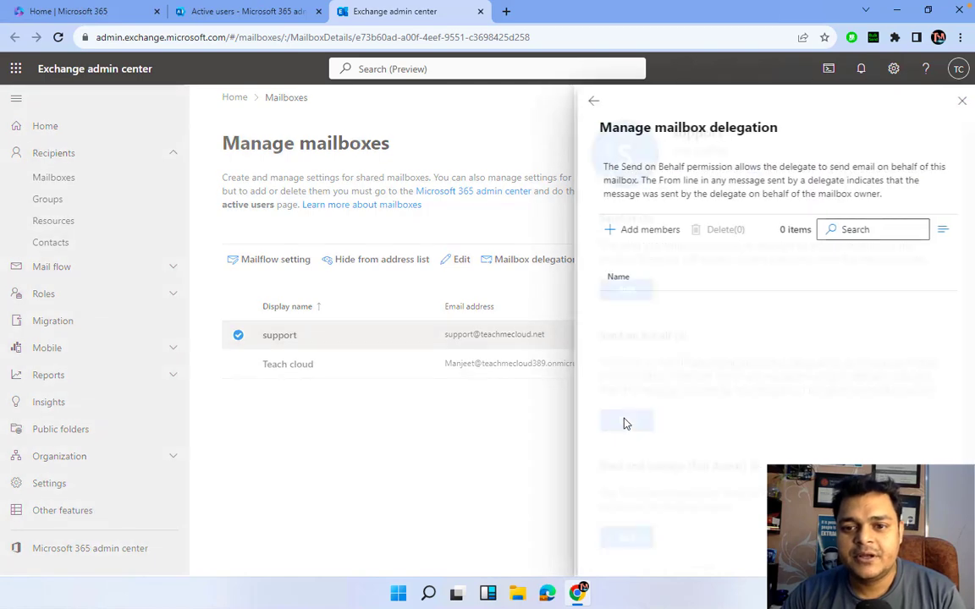
{"action": "left_click", "coordinate": [646, 230]}
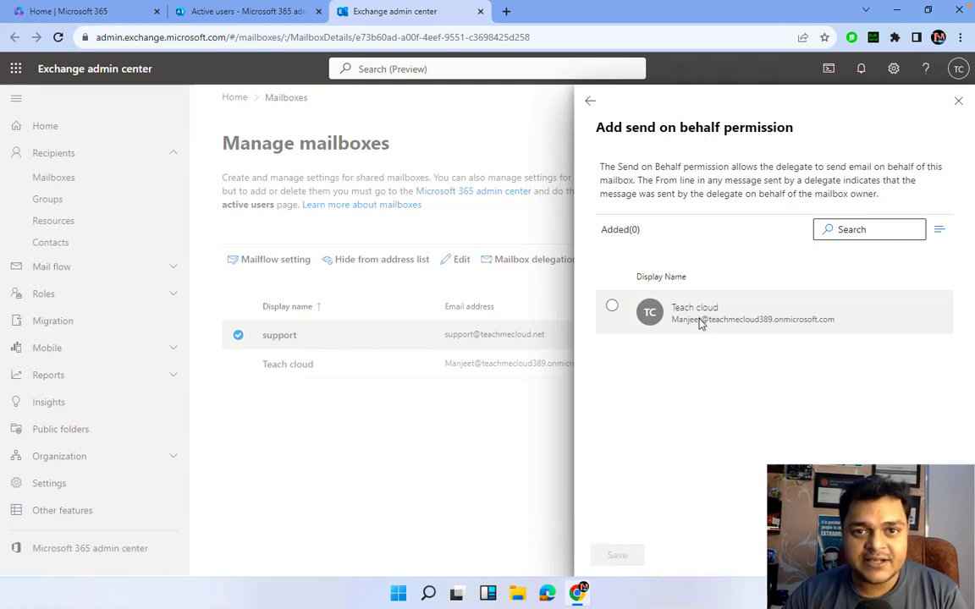
{"action": "left_click", "coordinate": [700, 322]}
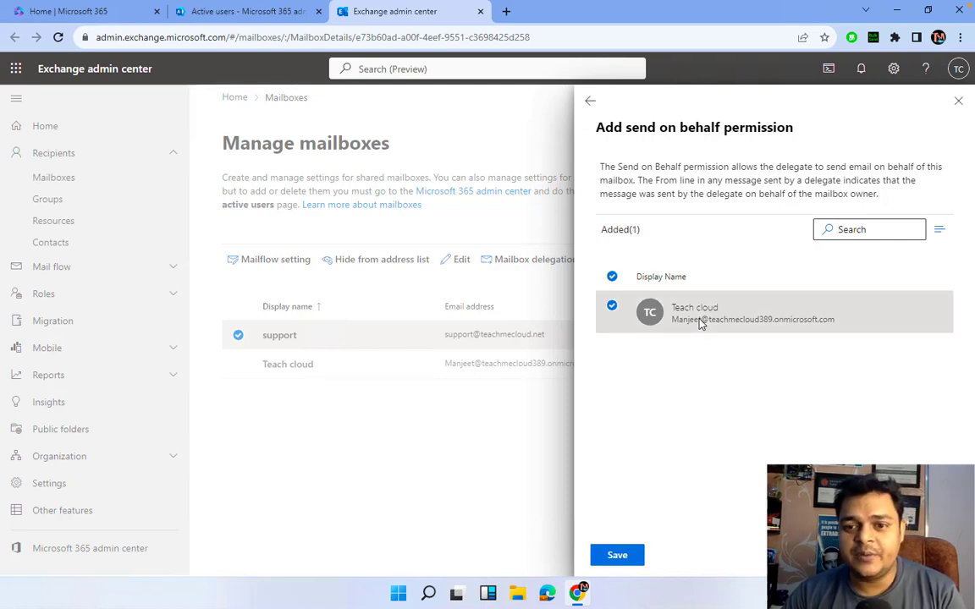
{"action": "left_click", "coordinate": [615, 556]}
{"action": "left_click", "coordinate": [624, 564]}
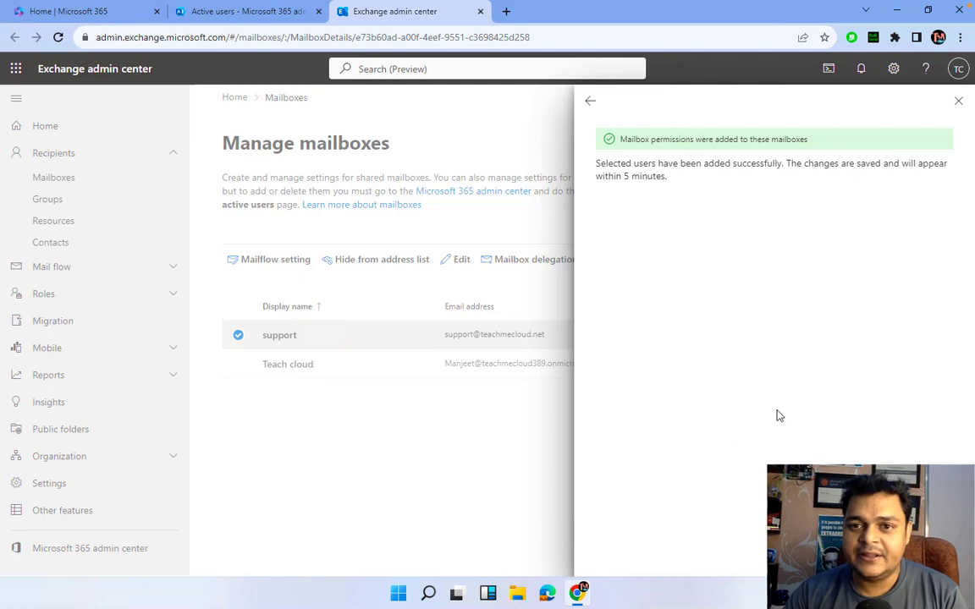
{"action": "left_click", "coordinate": [591, 101]}
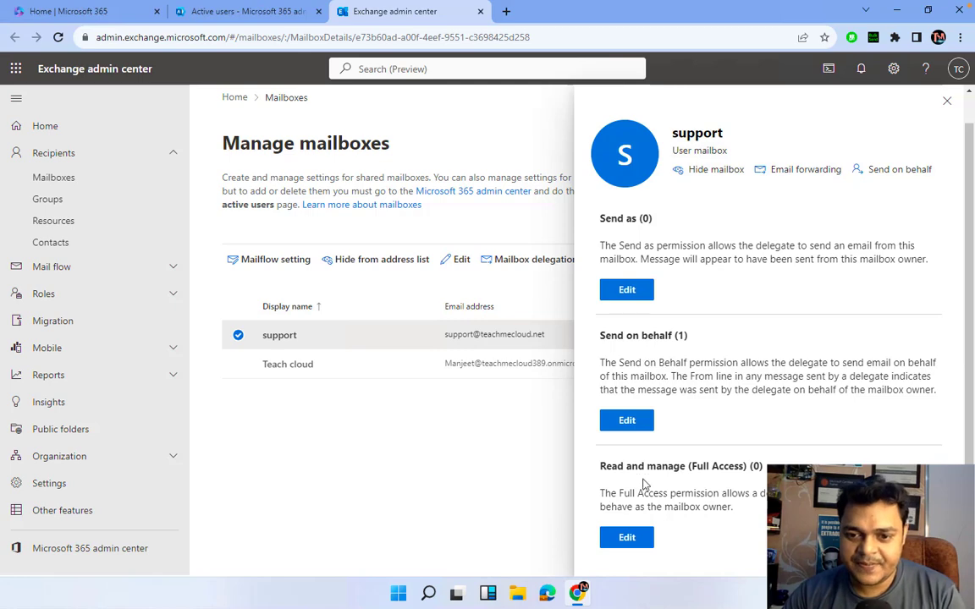
- Examine the Full Access members and candidate delegates of the support mailbox, and return to its delegation settings without adding anyone
{"action": "left_click", "coordinate": [627, 538]}
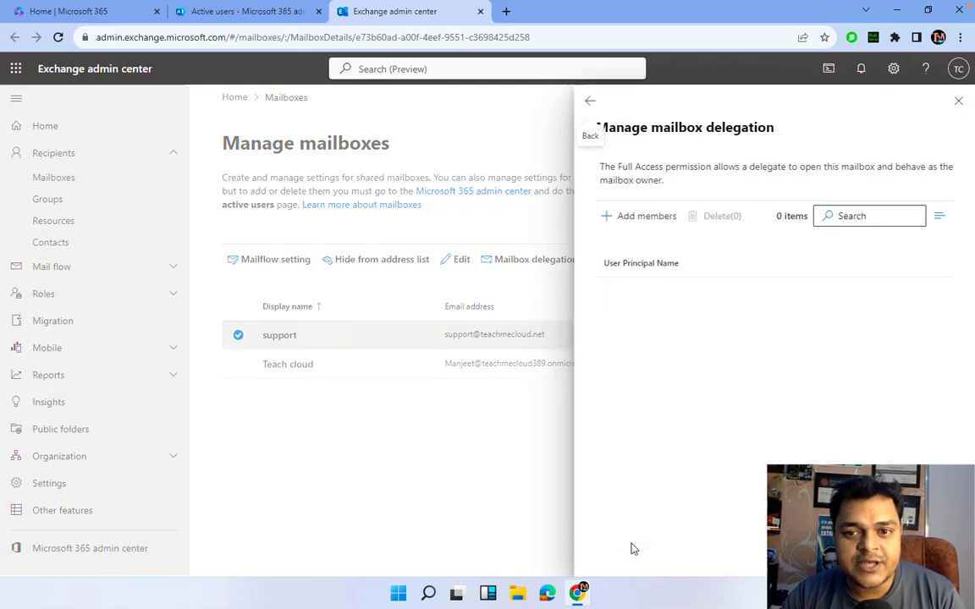
{"action": "left_click", "coordinate": [636, 222]}
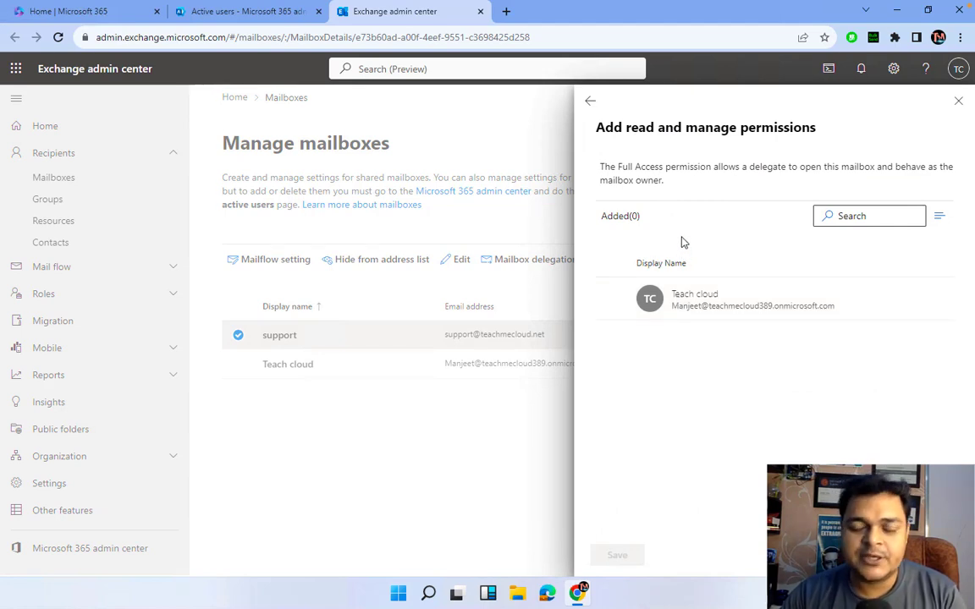
{"action": "left_click", "coordinate": [591, 100]}
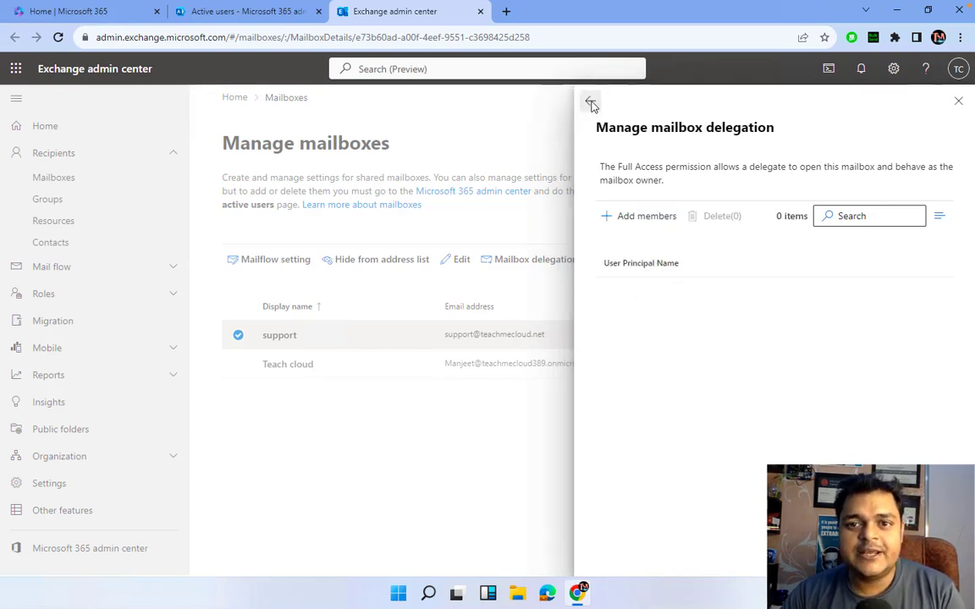
{"action": "left_click", "coordinate": [590, 100]}
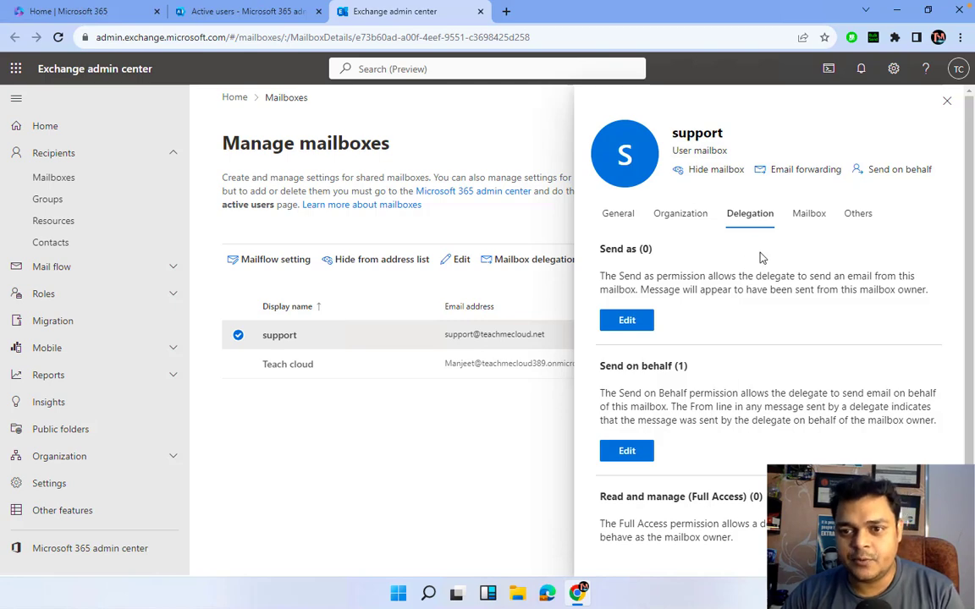
- Review the support mailbox's message size and delivery restrictions, email forwarding, and sharing and retention policies
{"action": "left_click", "coordinate": [812, 218]}
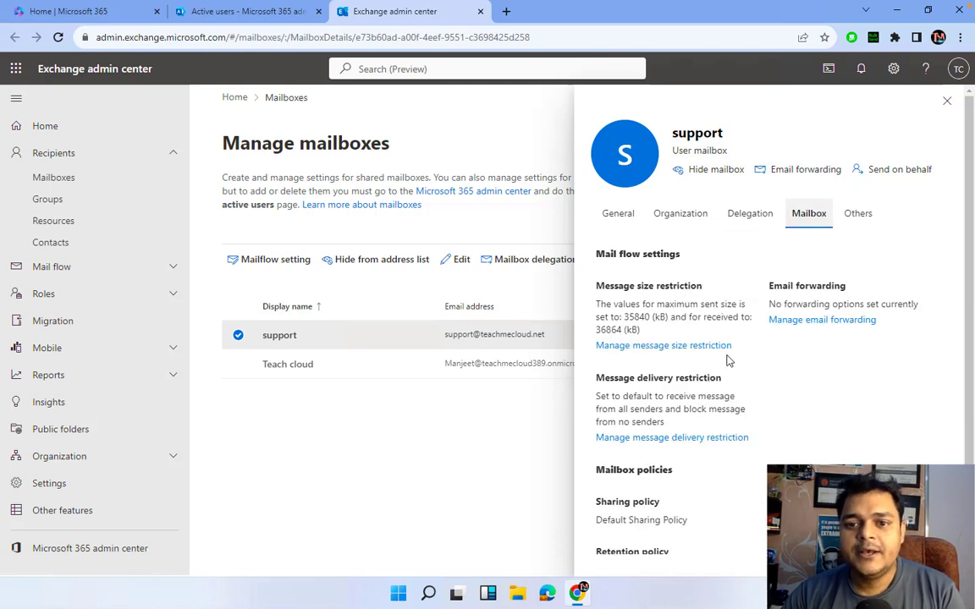
{"action": "scroll", "coordinate": [704, 405], "scroll_direction": "down", "scroll_amount": 1}
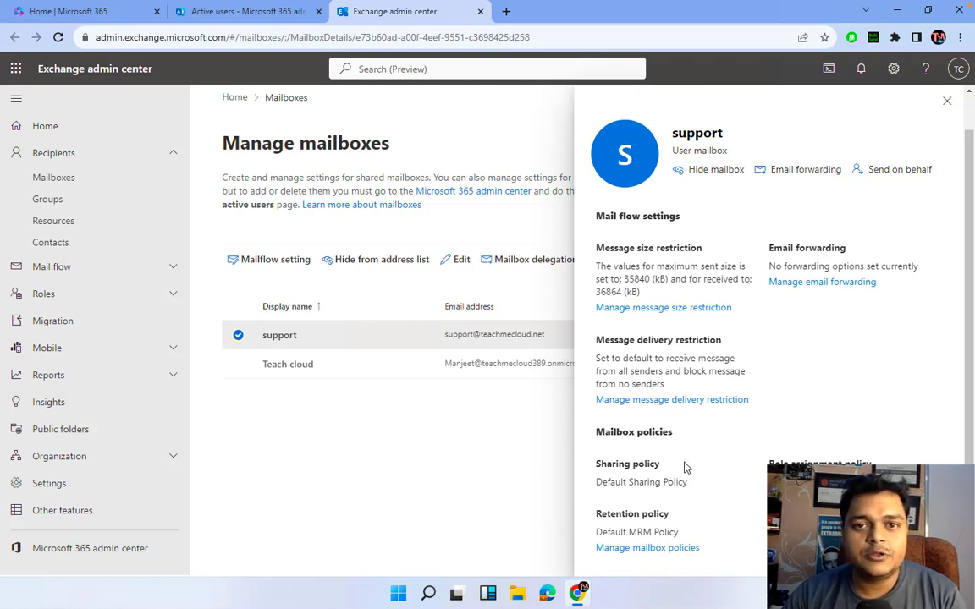
{"action": "scroll", "coordinate": [662, 484], "scroll_direction": "up", "scroll_amount": 2}
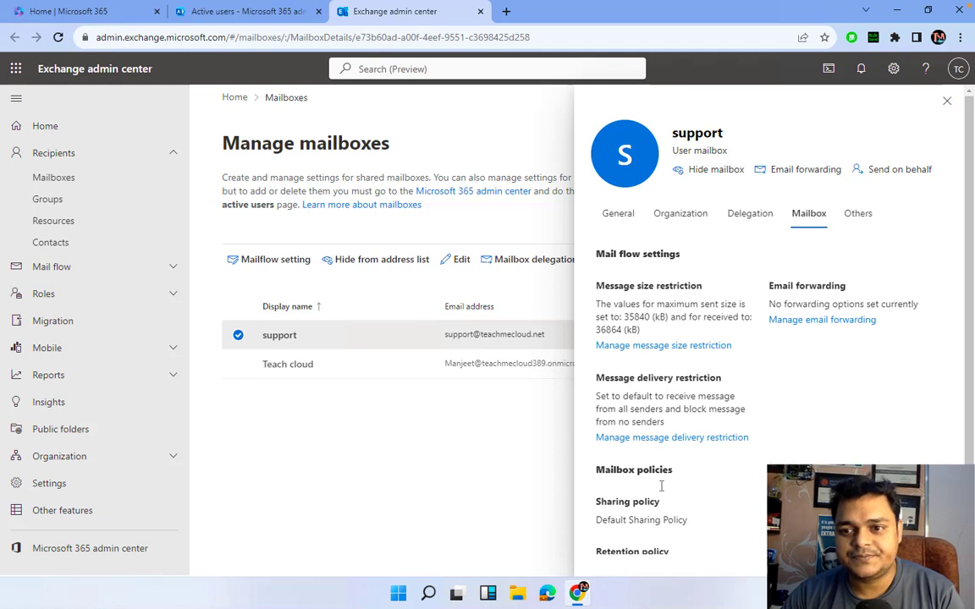
- Examine the support mailbox's other settings and its litigation hold options with the hold switched on, and close without saving
{"action": "left_click", "coordinate": [860, 213]}
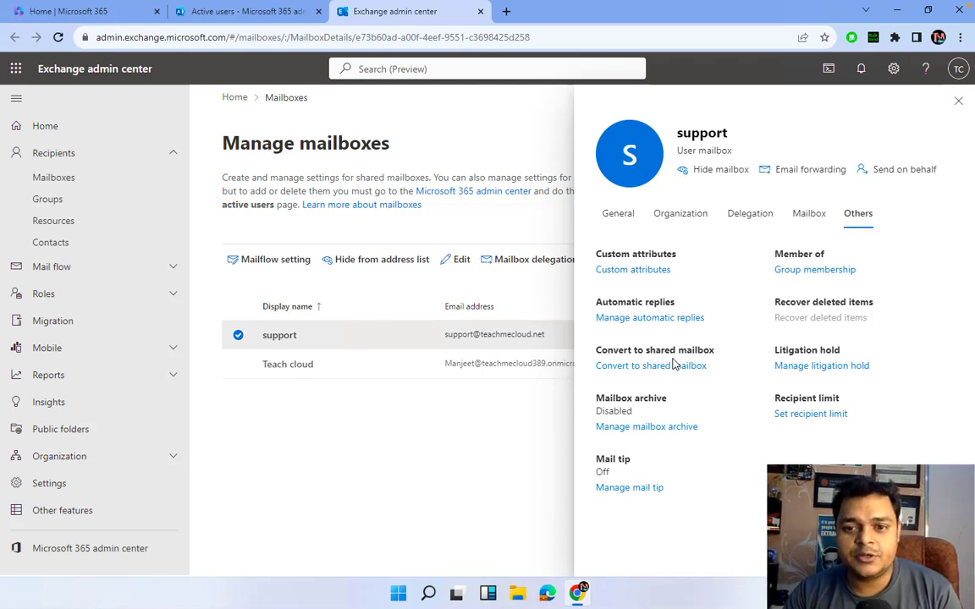
{"action": "left_click", "coordinate": [824, 372]}
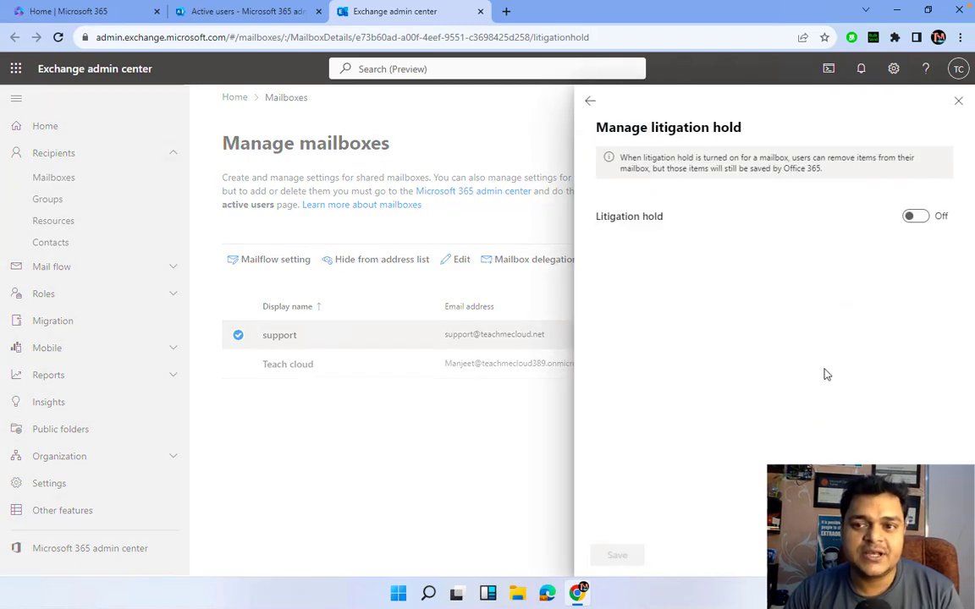
{"action": "left_click", "coordinate": [914, 217]}
{"action": "left_click", "coordinate": [705, 322]}
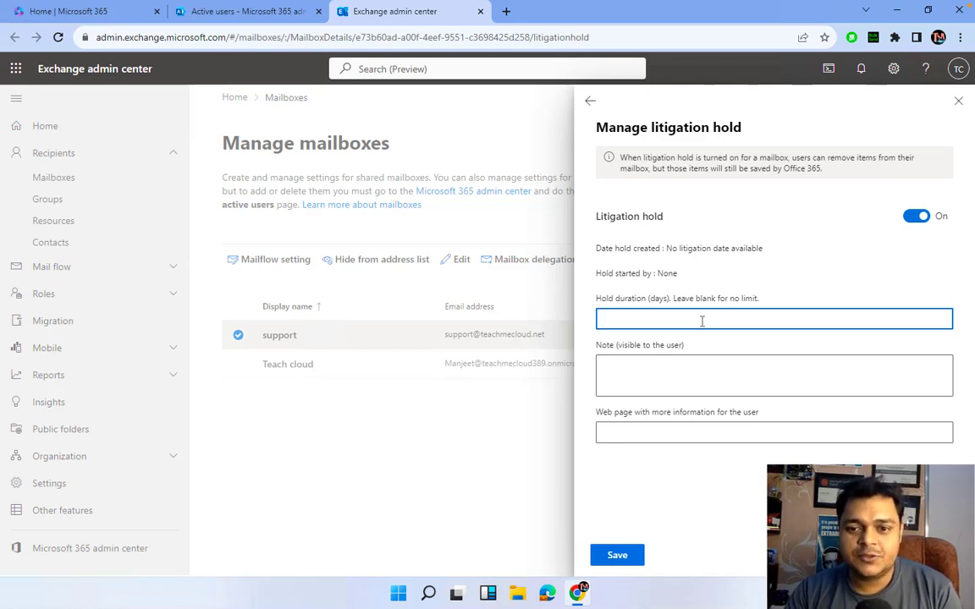
{"action": "left_click", "coordinate": [958, 100]}
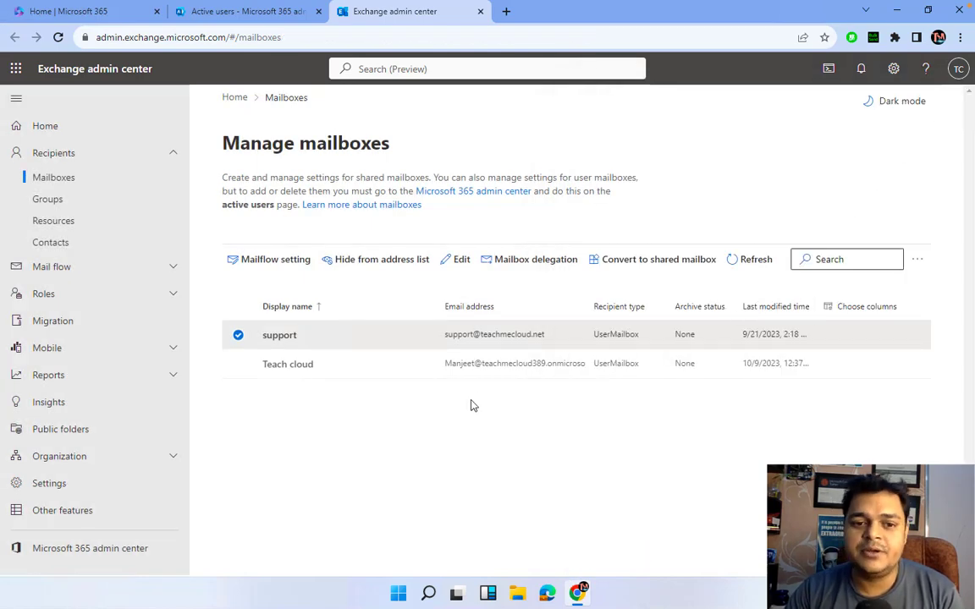
- Reopen the support mailbox's details to review its archive, mail tip, shared mailbox conversion and recipient limit options, and close them
{"action": "left_click", "coordinate": [290, 337]}
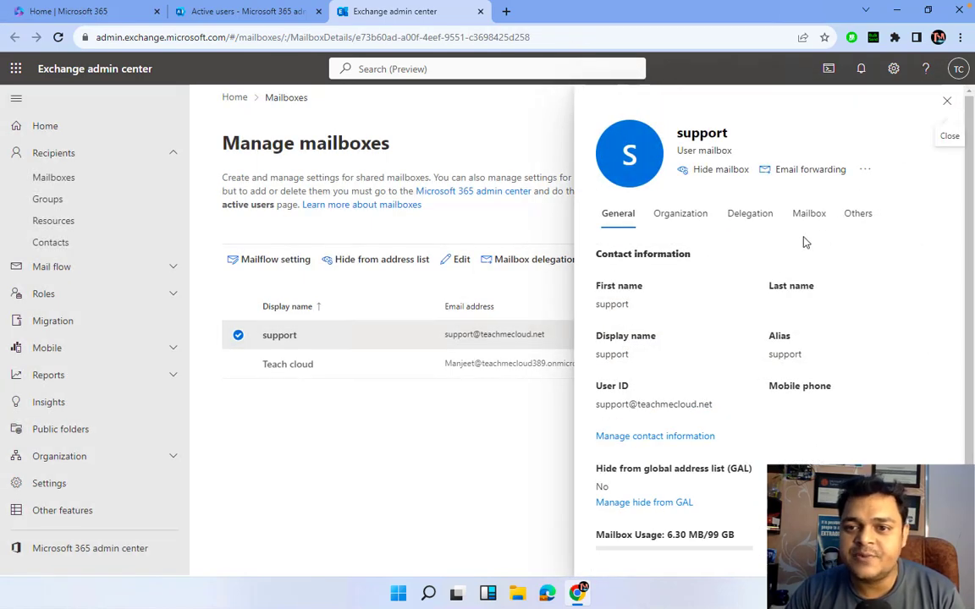
{"action": "left_click", "coordinate": [858, 215]}
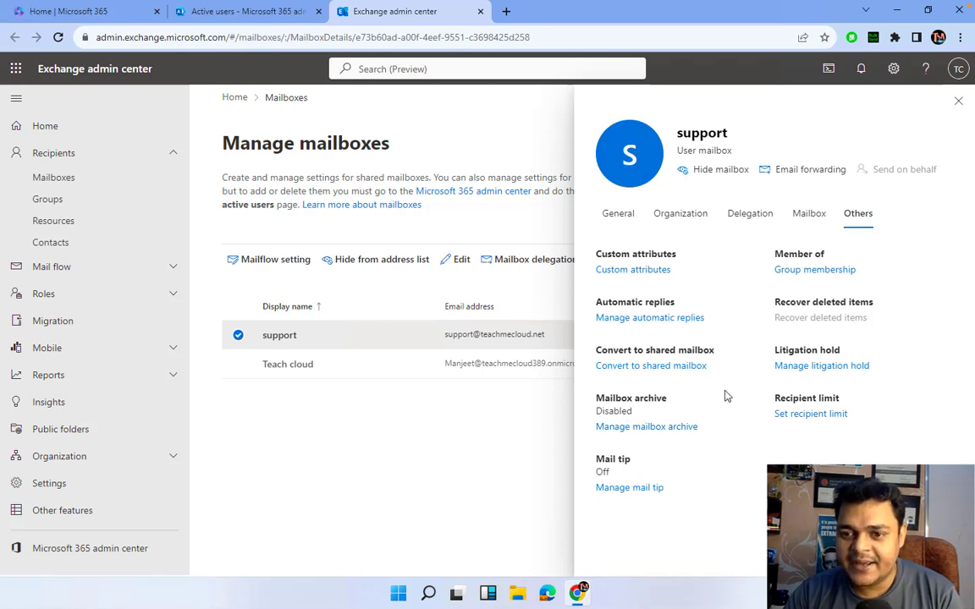
{"action": "left_click", "coordinate": [958, 100]}
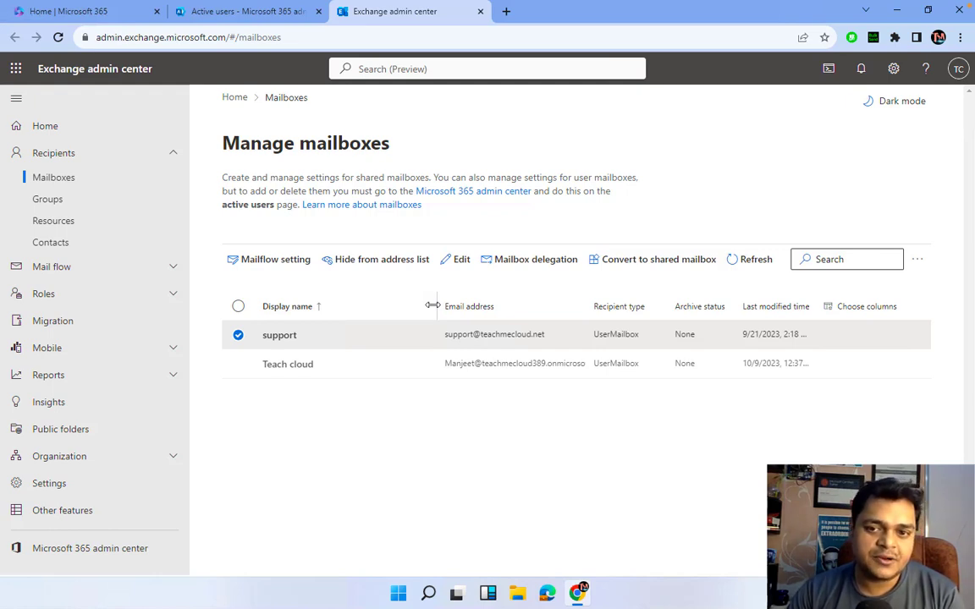
- Start adding a new group from the Microsoft 365 groups list
{"action": "left_click", "coordinate": [51, 204]}
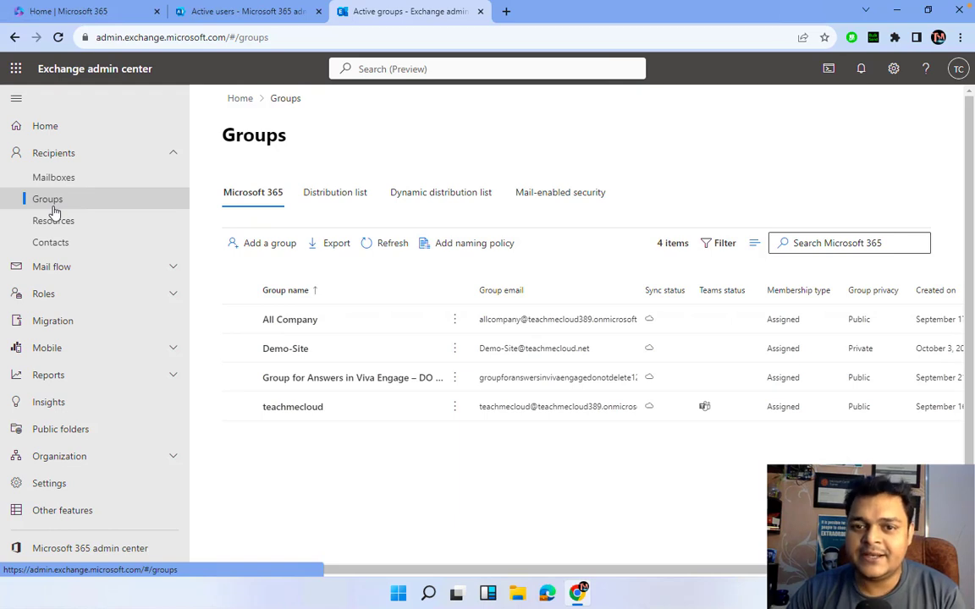
{"action": "left_click", "coordinate": [273, 246]}
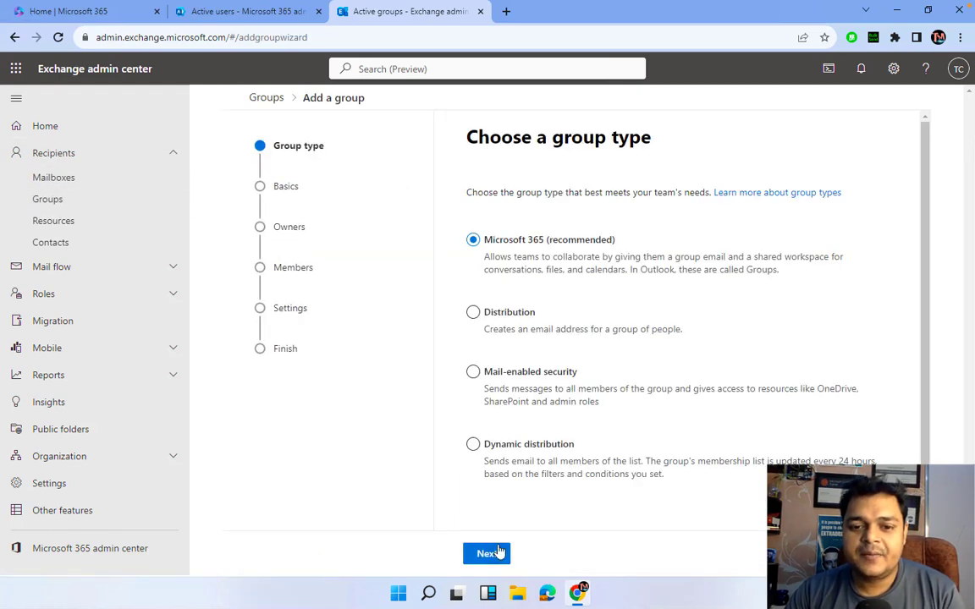